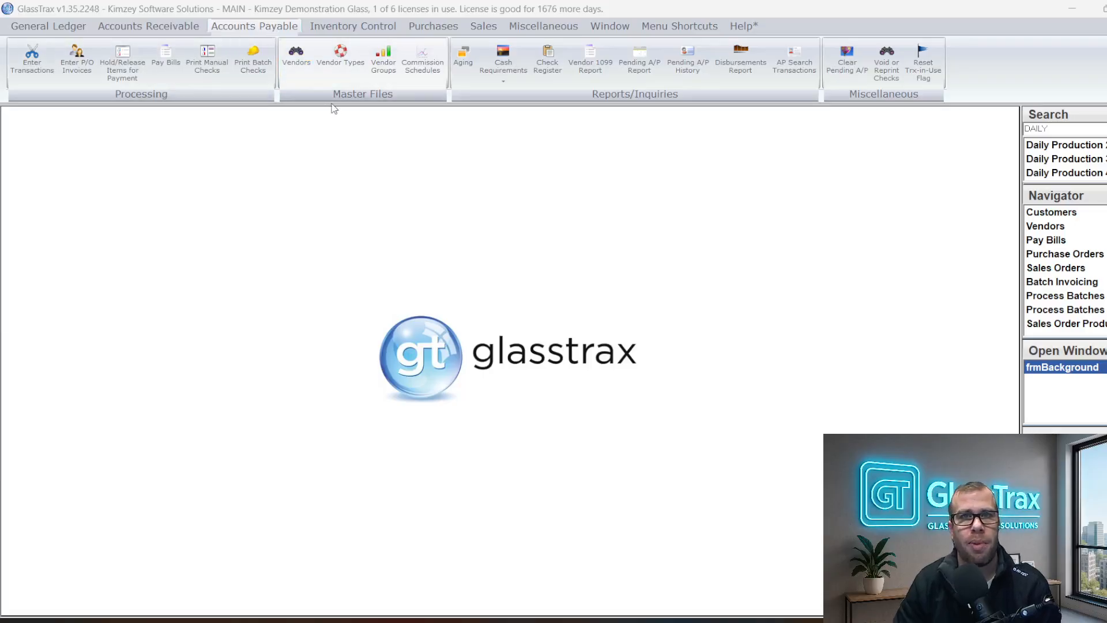
Look up the STAPLES vendor record to review its default general ledger account, and close the record
{"action": "left_click", "coordinate": [299, 71]}
{"action": "type", "text": "STAPLES"}
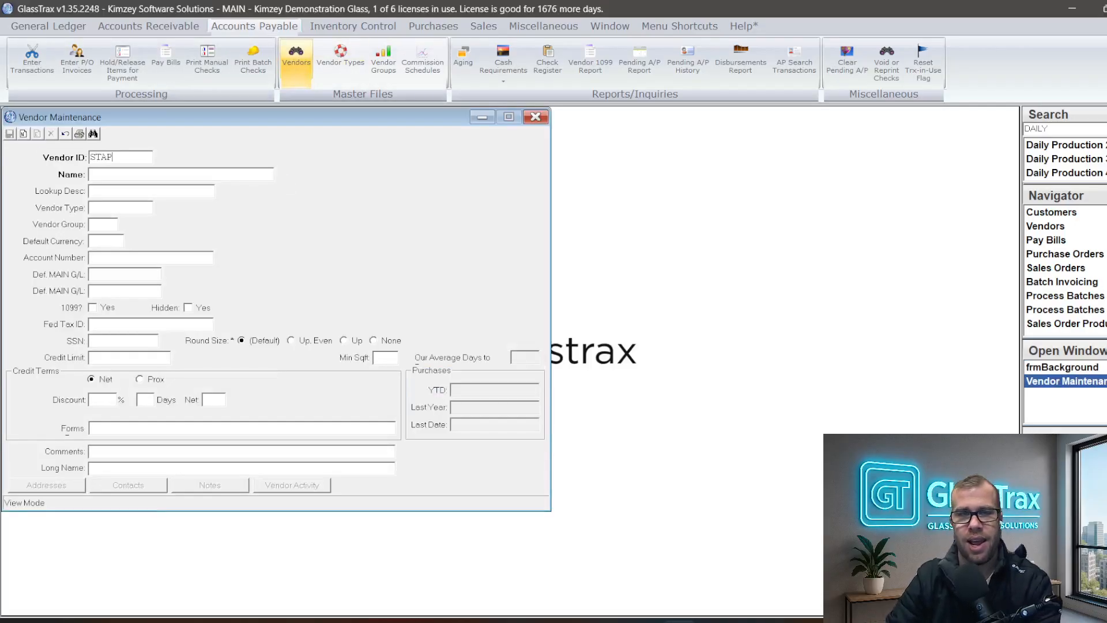
{"action": "key", "text": "Return"}
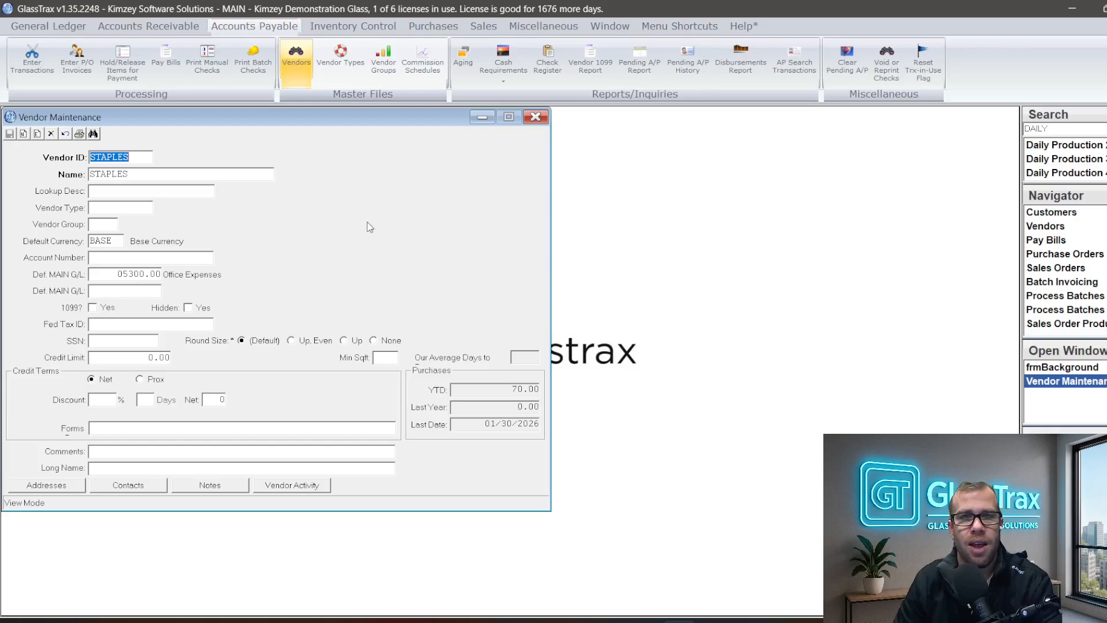
{"action": "left_click", "coordinate": [535, 118]}
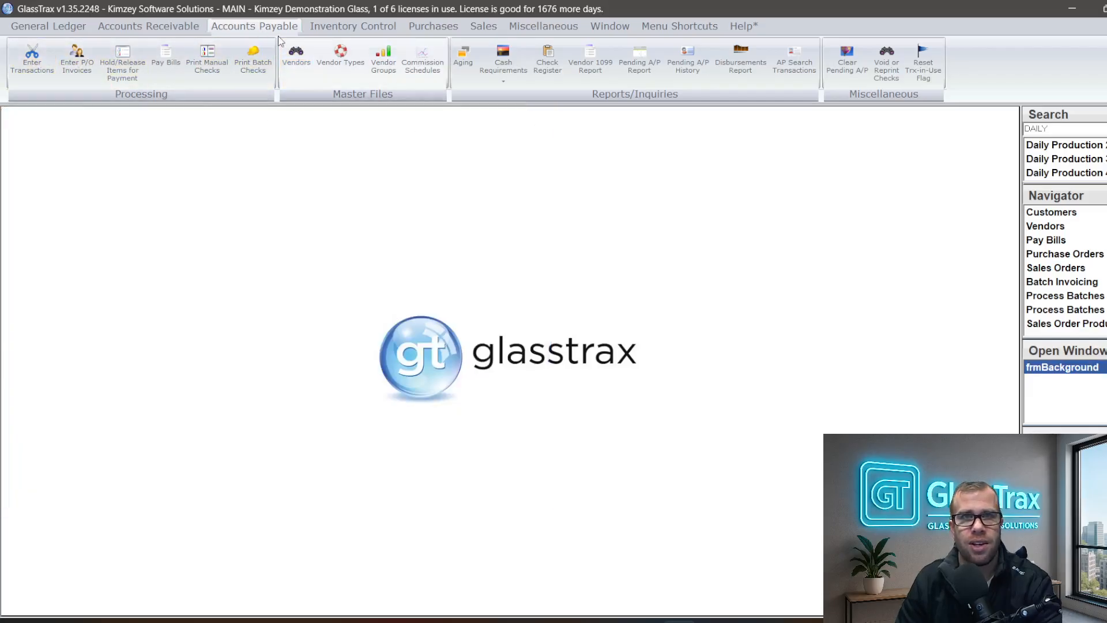
Start a new A/P transaction for vendor STAPLES with the transaction type Other Invoice
{"action": "left_click", "coordinate": [49, 61]}
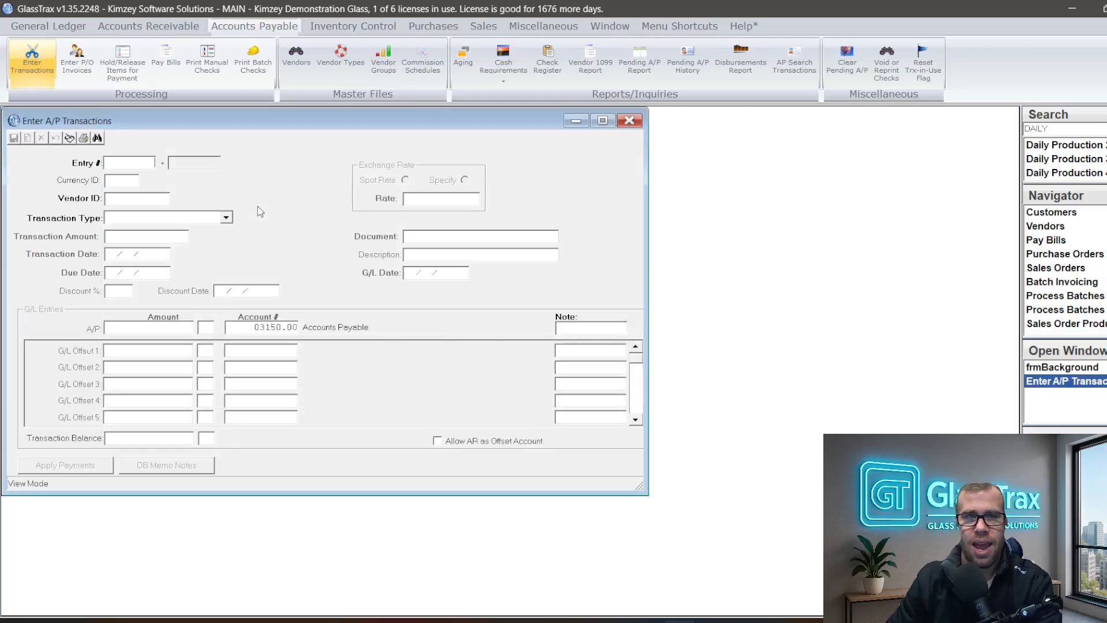
{"action": "key", "text": "Tab"}
{"action": "type", "text": "STAPLES"}
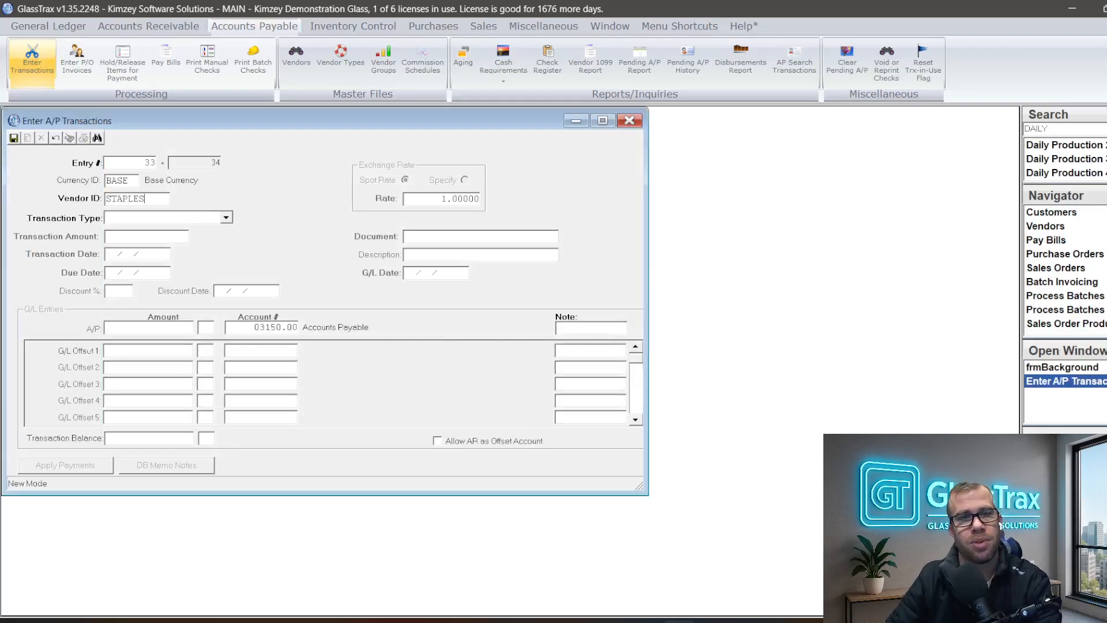
{"action": "key", "text": "Tab"}
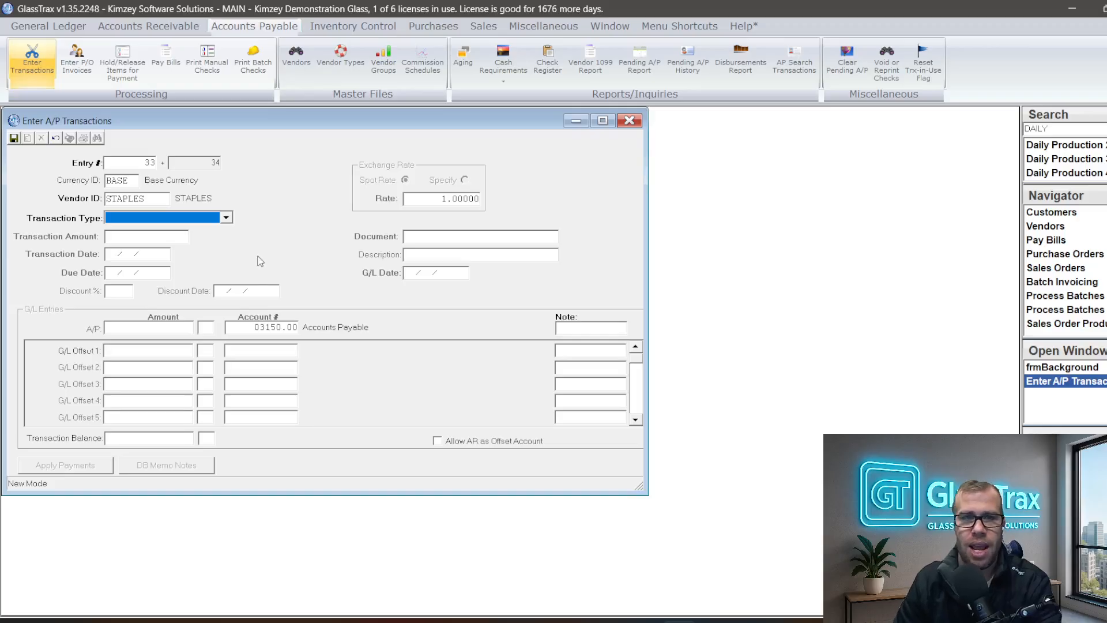
{"action": "left_click", "coordinate": [227, 217]}
{"action": "key", "text": "Return"}
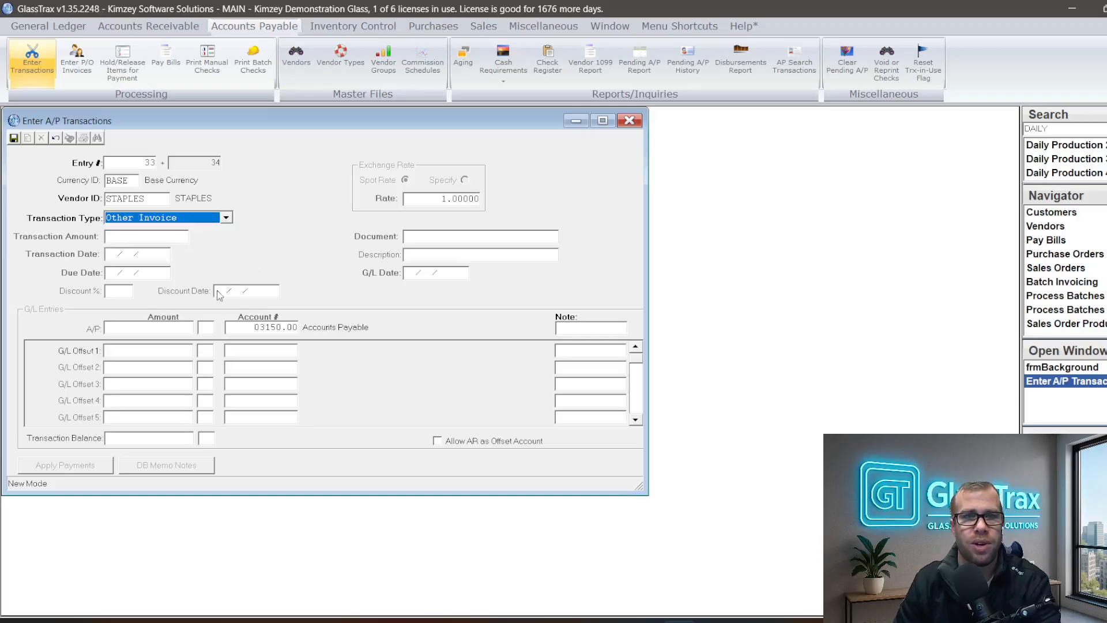
Enter a transaction amount of 35.00, accept the default dates and offset account, and set the document to NEW PENS
{"action": "type", "text": "35"}
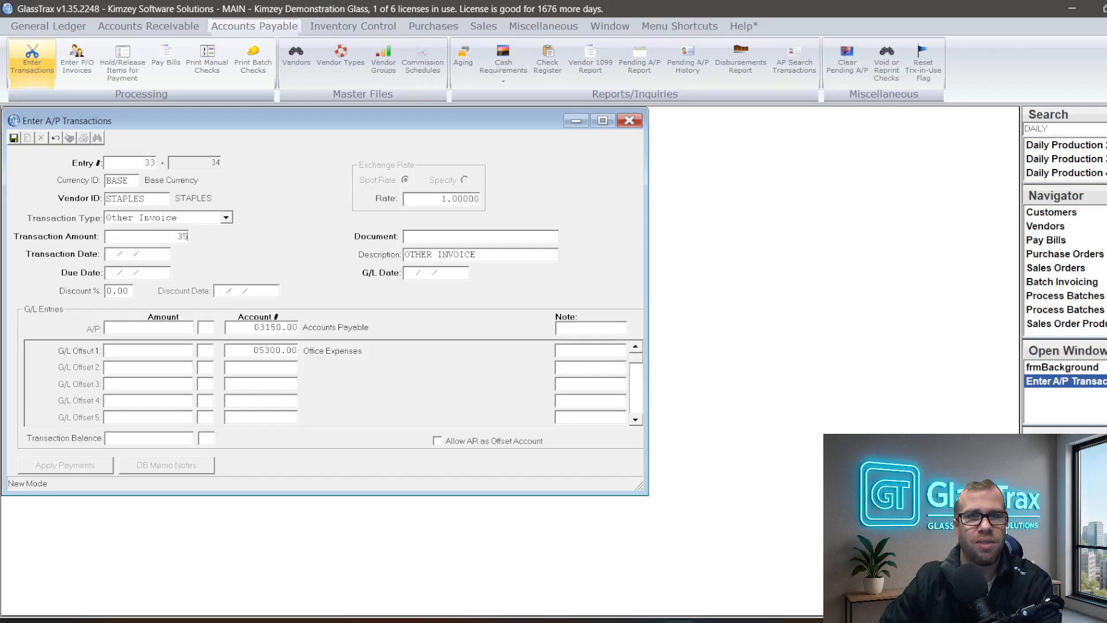
{"action": "key", "text": "Tab"}
{"action": "key", "text": "Tab"}
{"action": "key", "text": "Tab"}
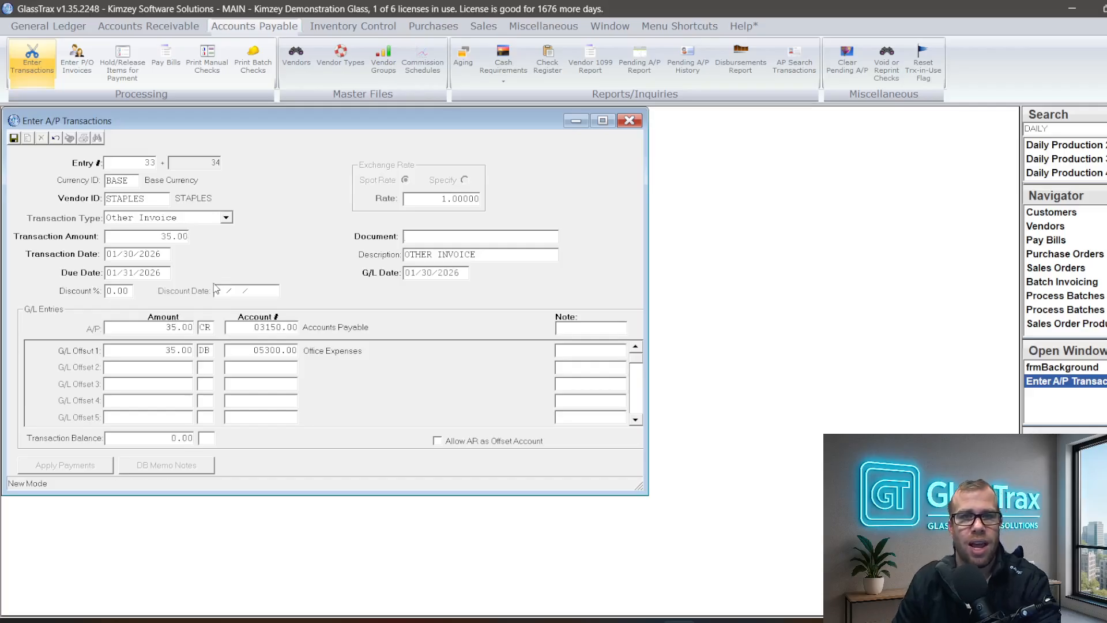
{"action": "key", "text": "Tab"}
{"action": "key", "text": "shift+Tab"}
{"action": "type", "text": "NEW PENS"}
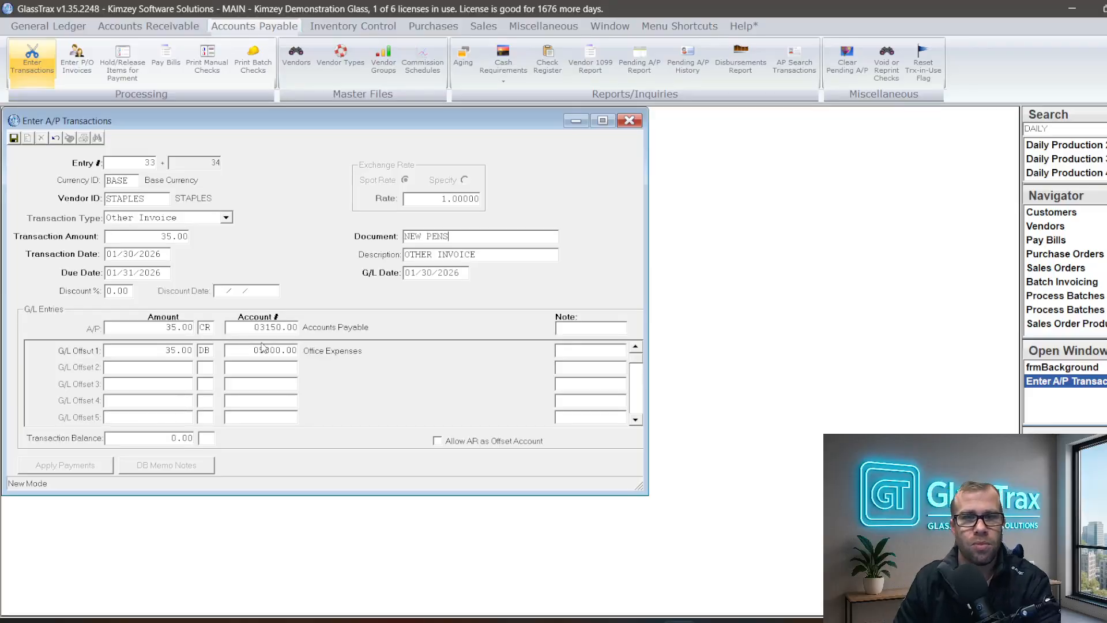
{"action": "key", "text": "Tab"}
{"action": "key", "text": "Return"}
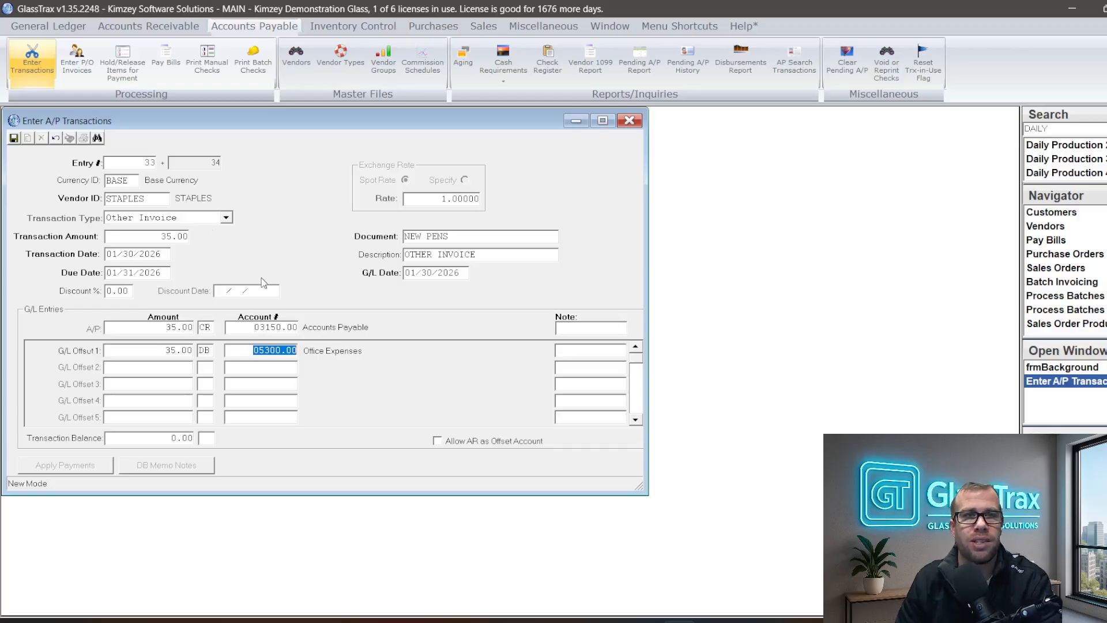
Save the invoice, post the A/P transactions, and close the transaction entry form
{"action": "left_click", "coordinate": [14, 138]}
{"action": "left_click", "coordinate": [69, 139]}
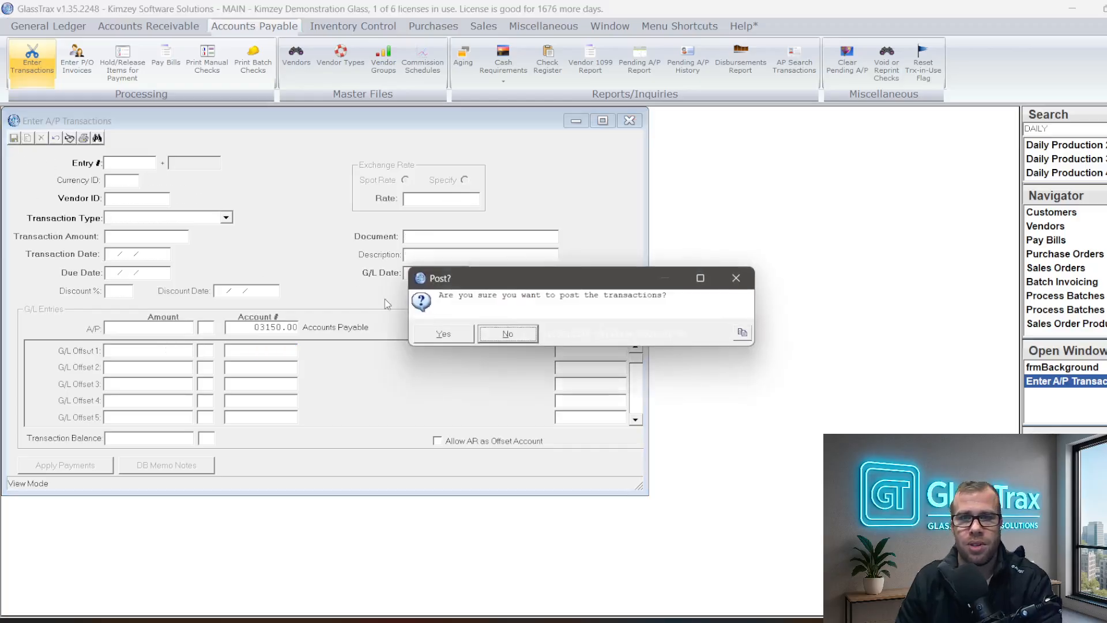
{"action": "left_click", "coordinate": [444, 343]}
{"action": "left_click", "coordinate": [461, 345]}
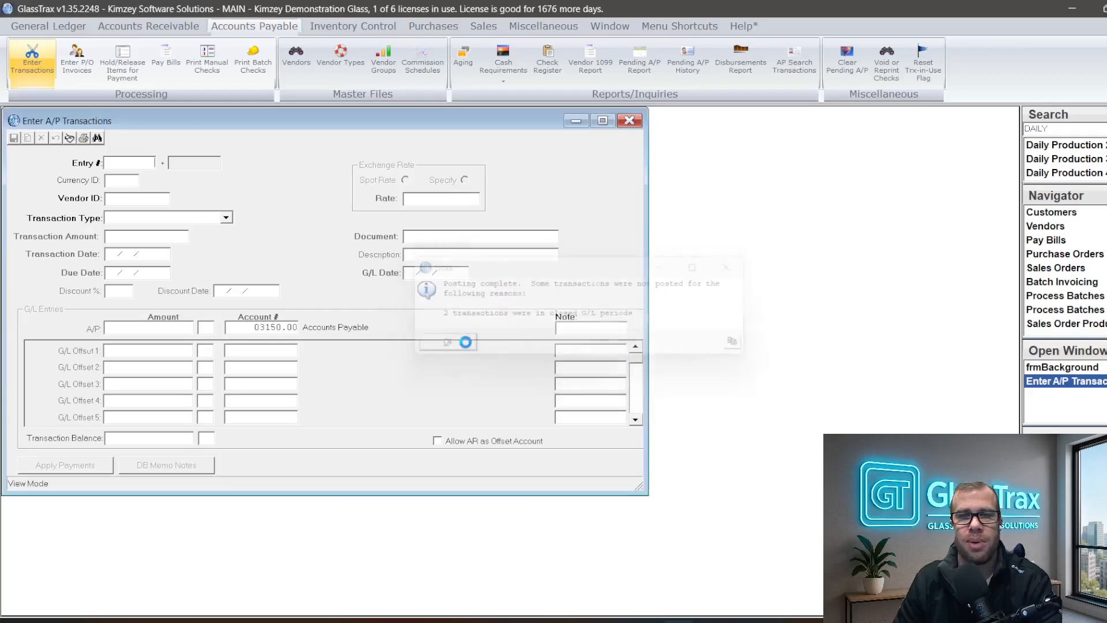
{"action": "left_click", "coordinate": [507, 336]}
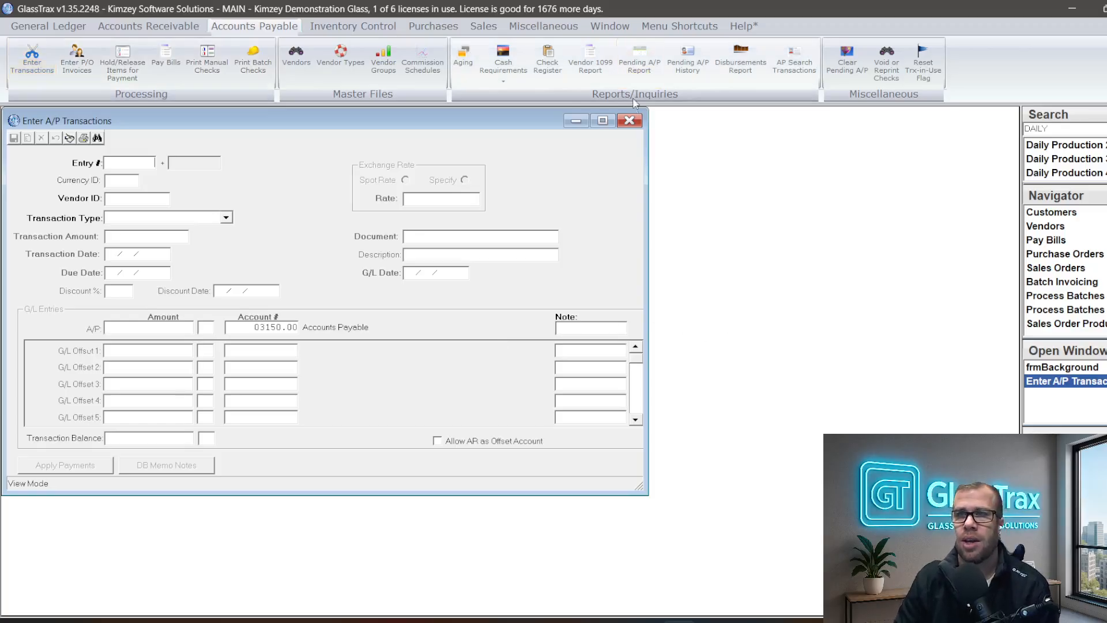
{"action": "left_click", "coordinate": [634, 125]}
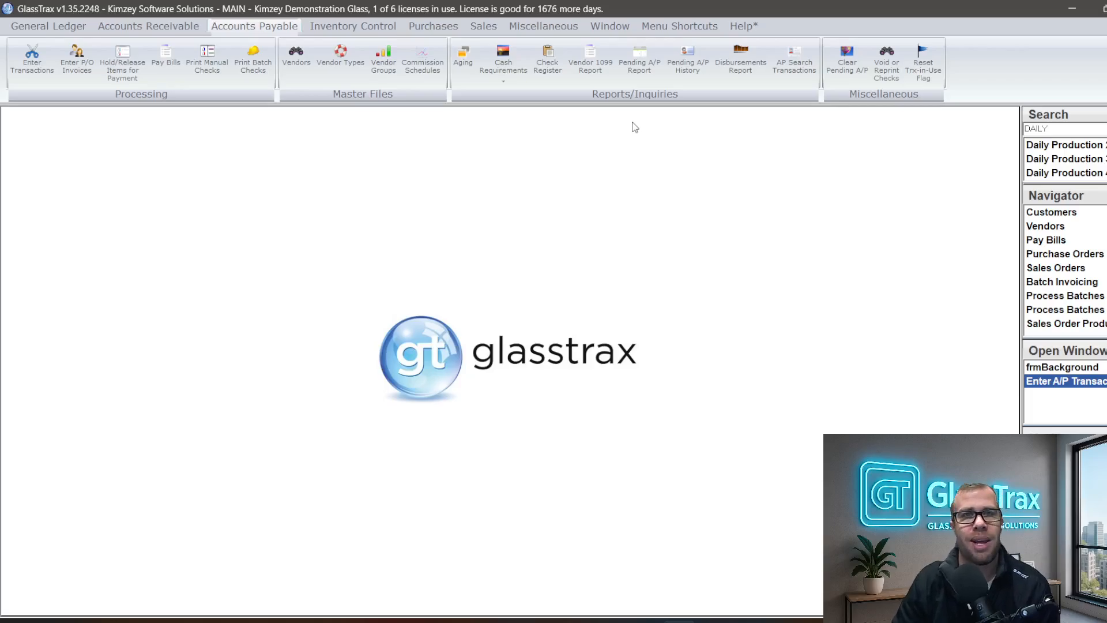
Look up the VISA vendor record to review its vendor type and default general ledger account
{"action": "left_click", "coordinate": [301, 68]}
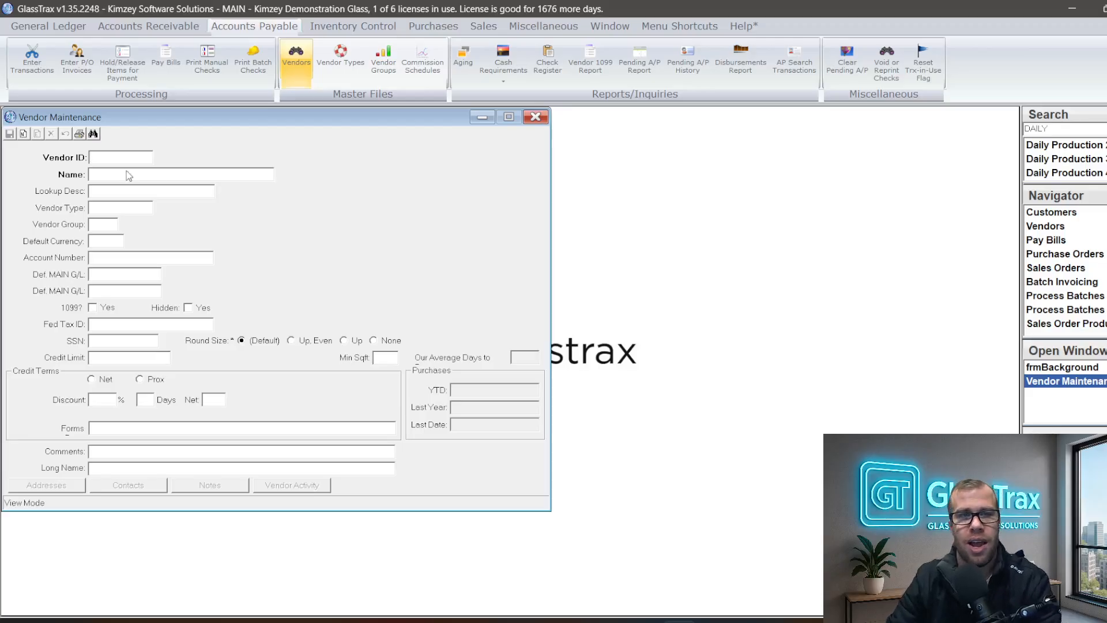
{"action": "type", "text": "VISA"}
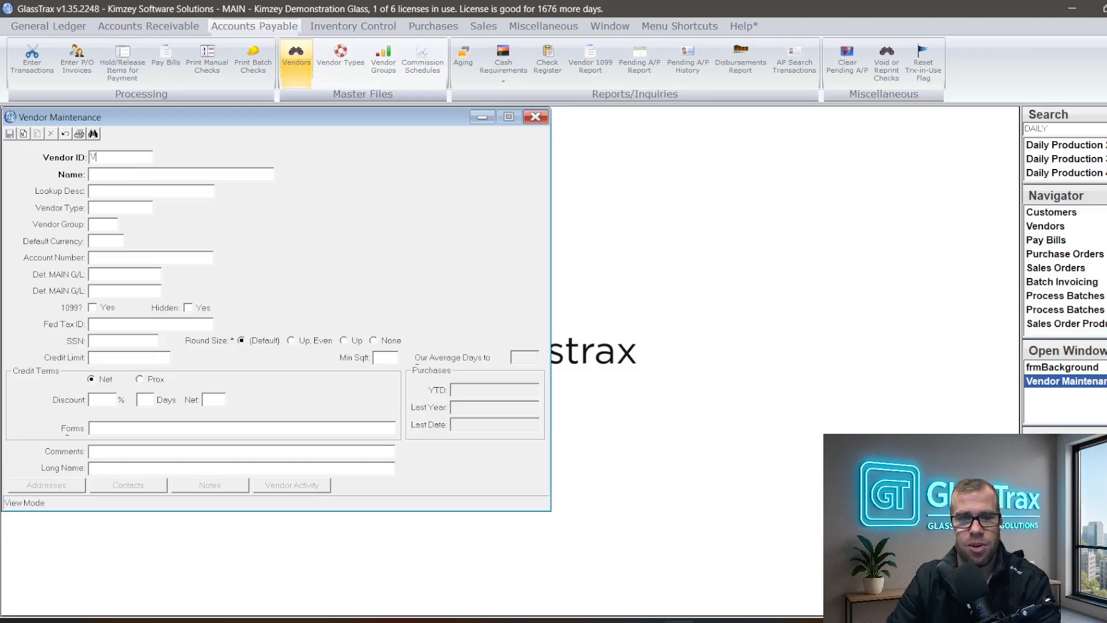
{"action": "key", "text": "Return"}
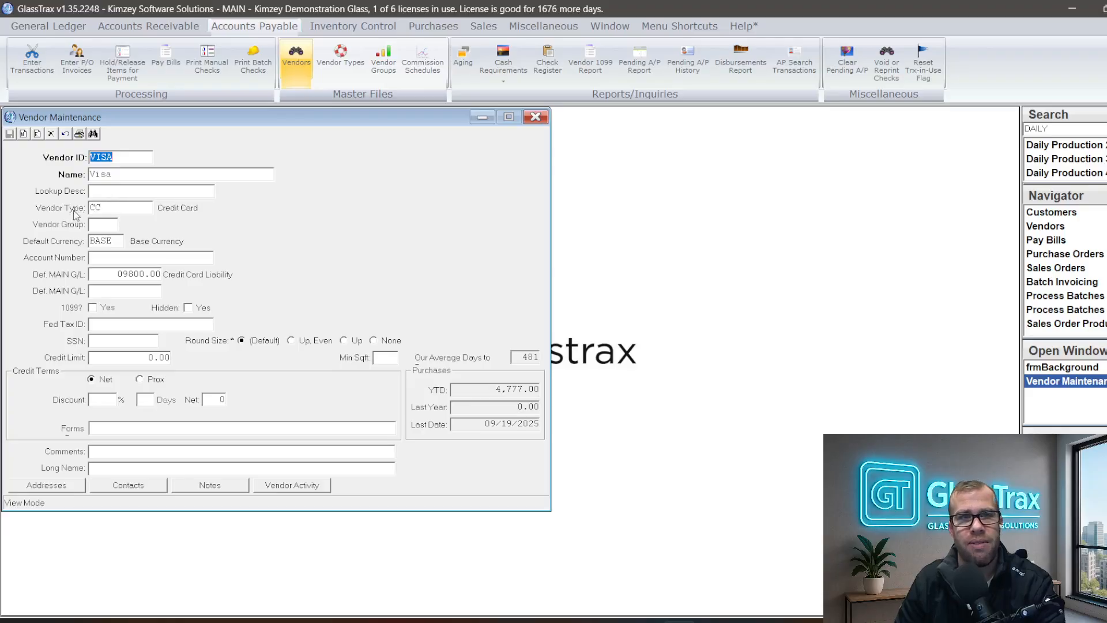
Look up the vendor type CC in the vendor type records, and close both the type and vendor forms
{"action": "left_click", "coordinate": [344, 79]}
{"action": "left_click_drag", "start_coordinate": [306, 142], "coordinate": [626, 185]}
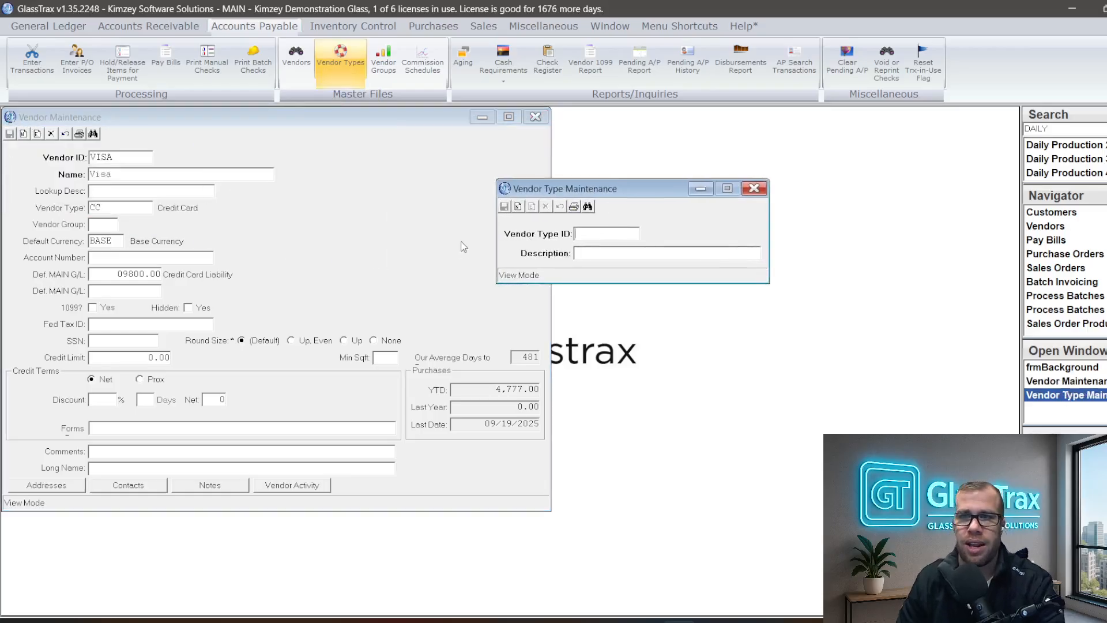
{"action": "type", "text": "CC"}
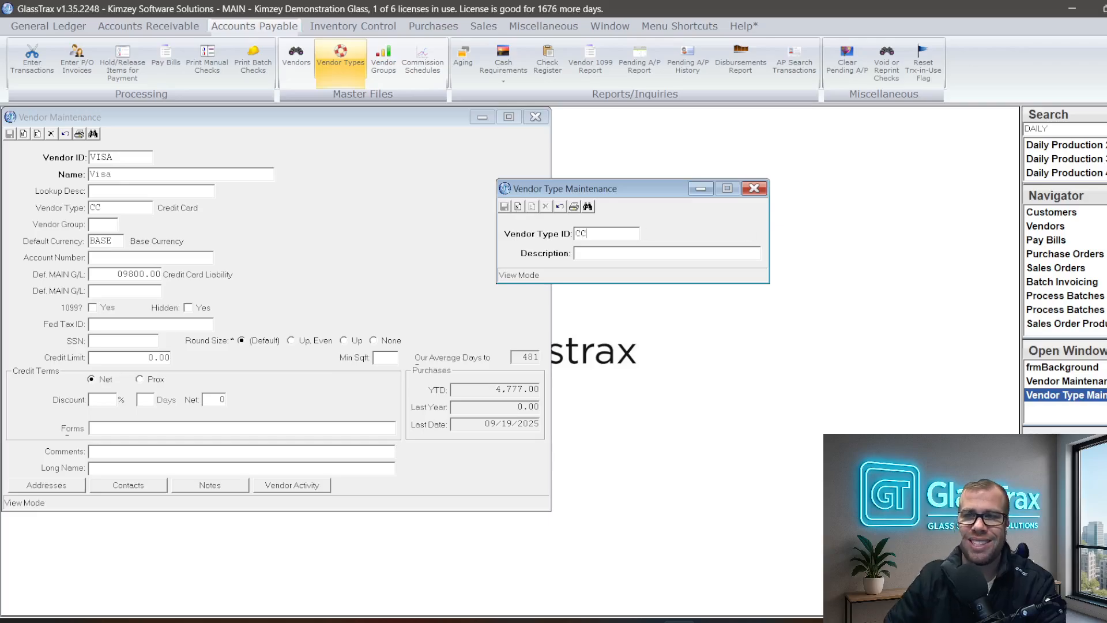
{"action": "key", "text": "Return"}
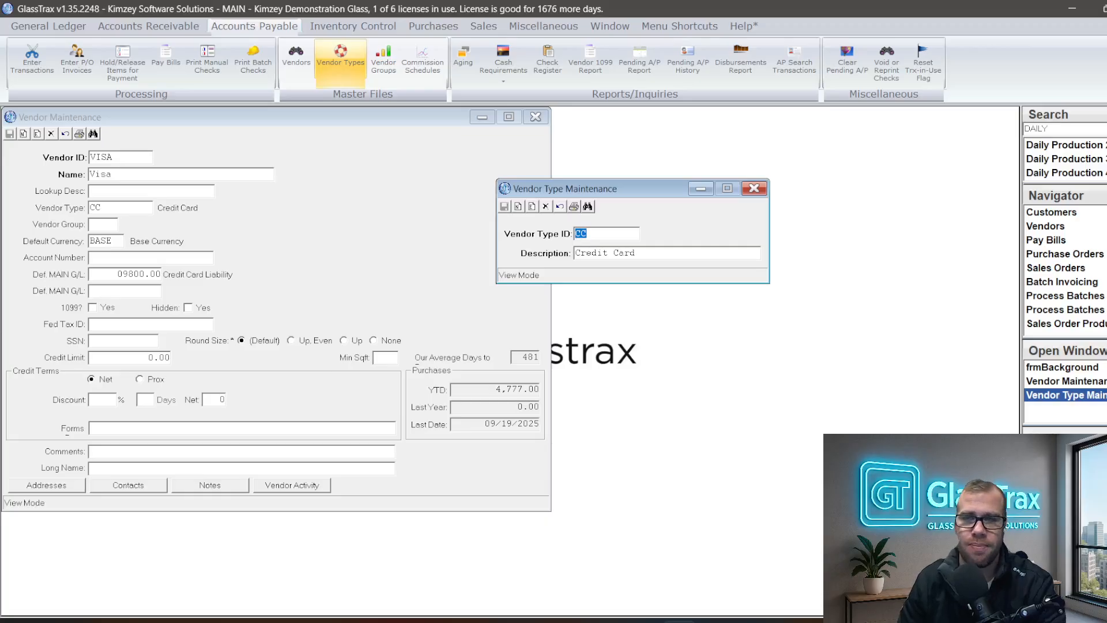
{"action": "left_click", "coordinate": [754, 189]}
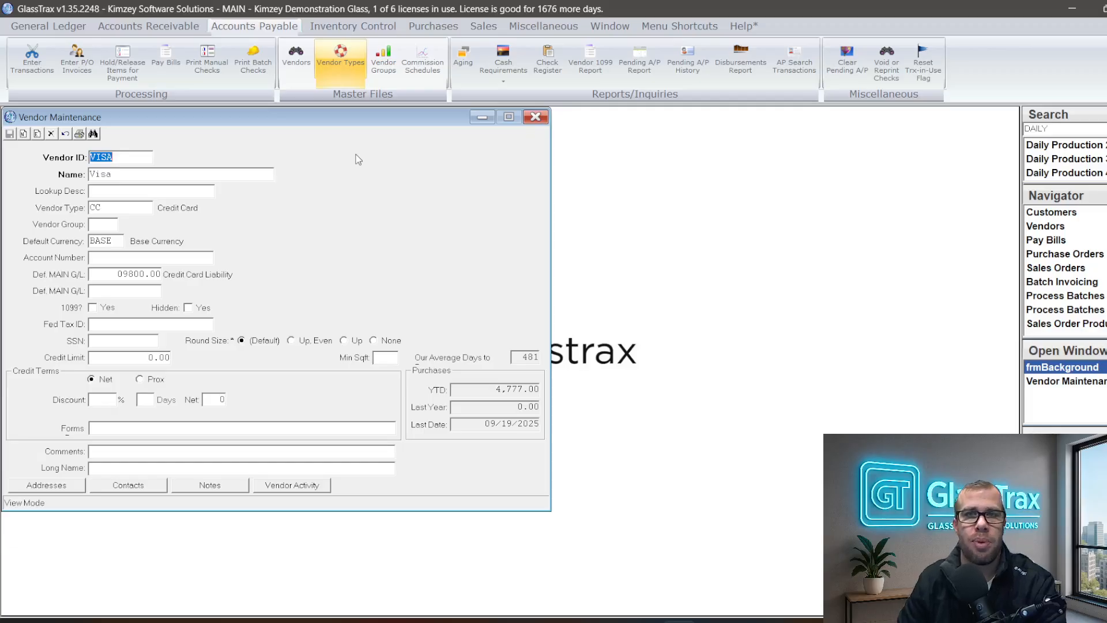
{"action": "left_click", "coordinate": [536, 118]}
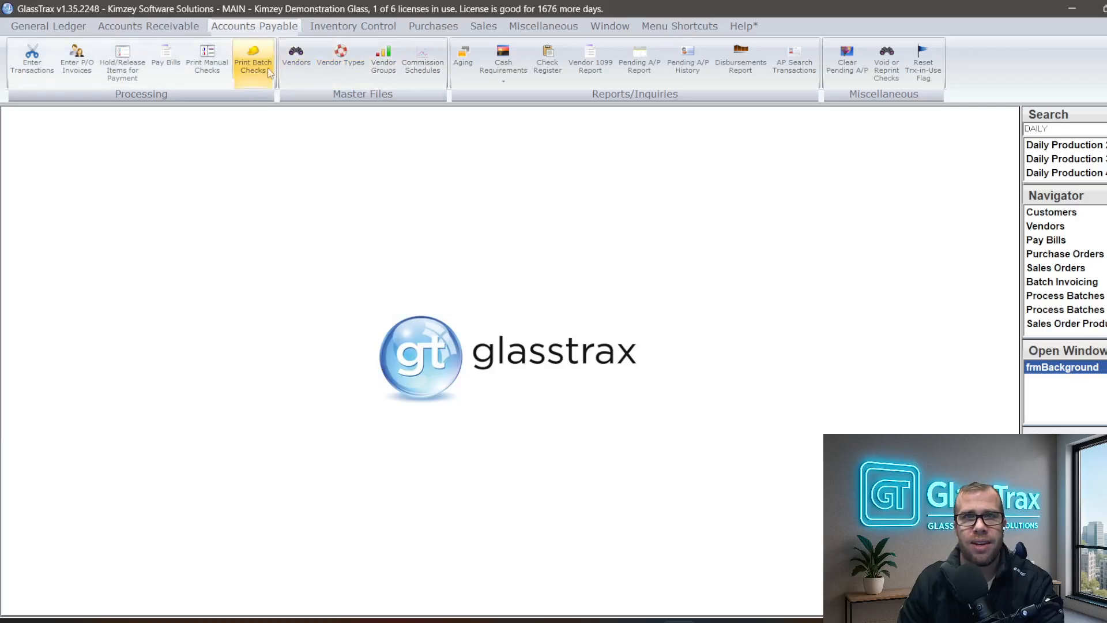
Open the Pay Bills form and view the available payment methods, leaving Check selected
{"action": "left_click", "coordinate": [166, 66]}
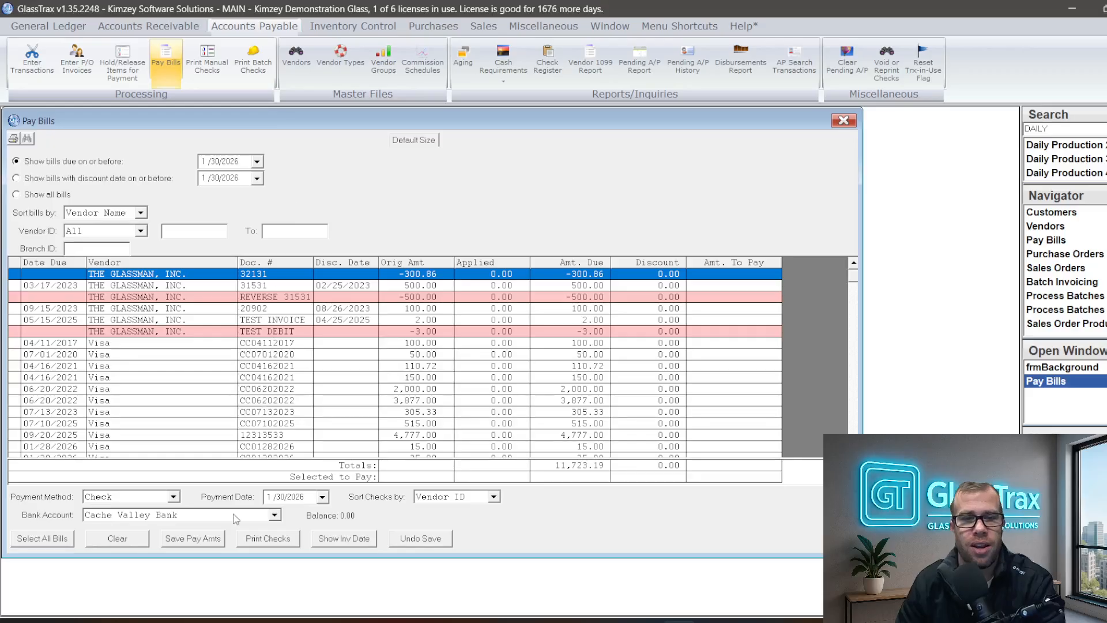
{"action": "left_click", "coordinate": [166, 497]}
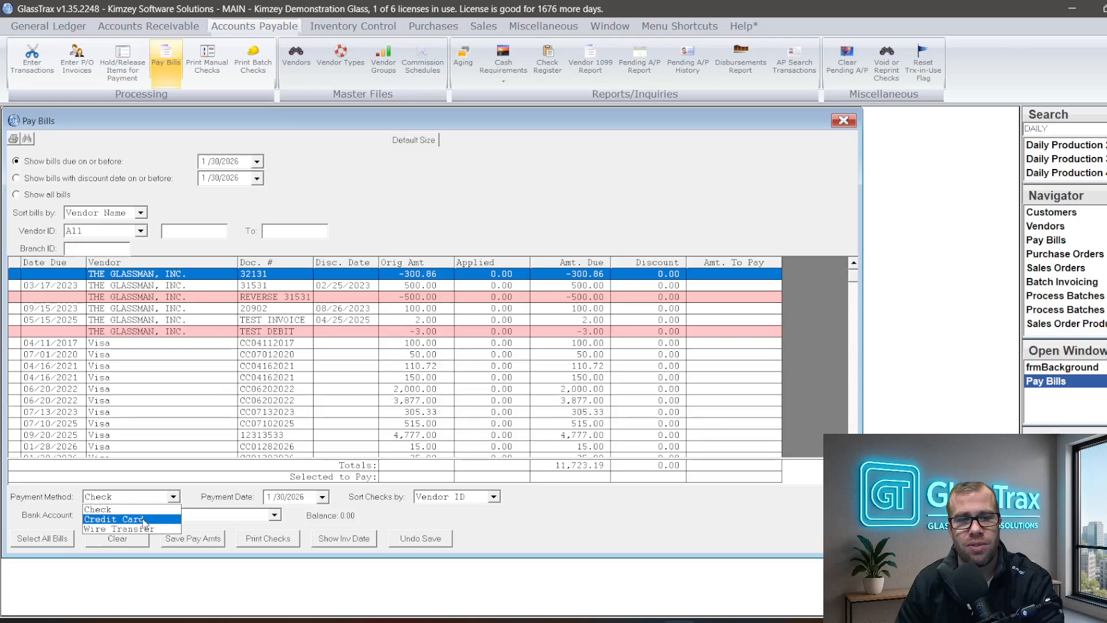
{"action": "left_click", "coordinate": [540, 533]}
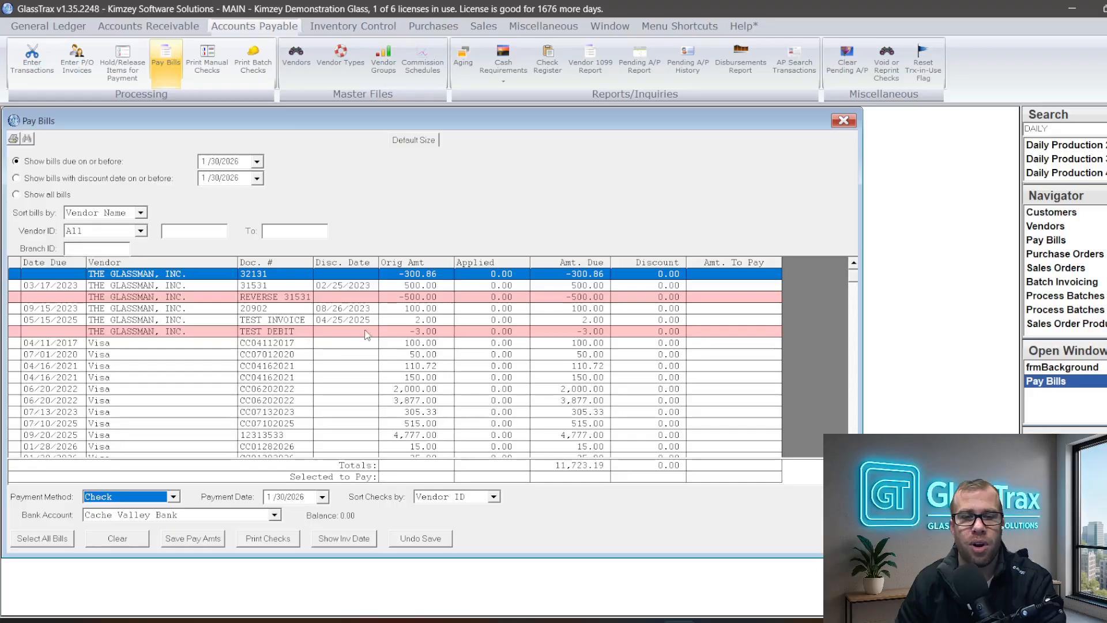
Check the setting of feature 2221, Use new Pay Bills form, in Feature Initialization and return to Pay Bills
{"action": "left_click", "coordinate": [543, 25]}
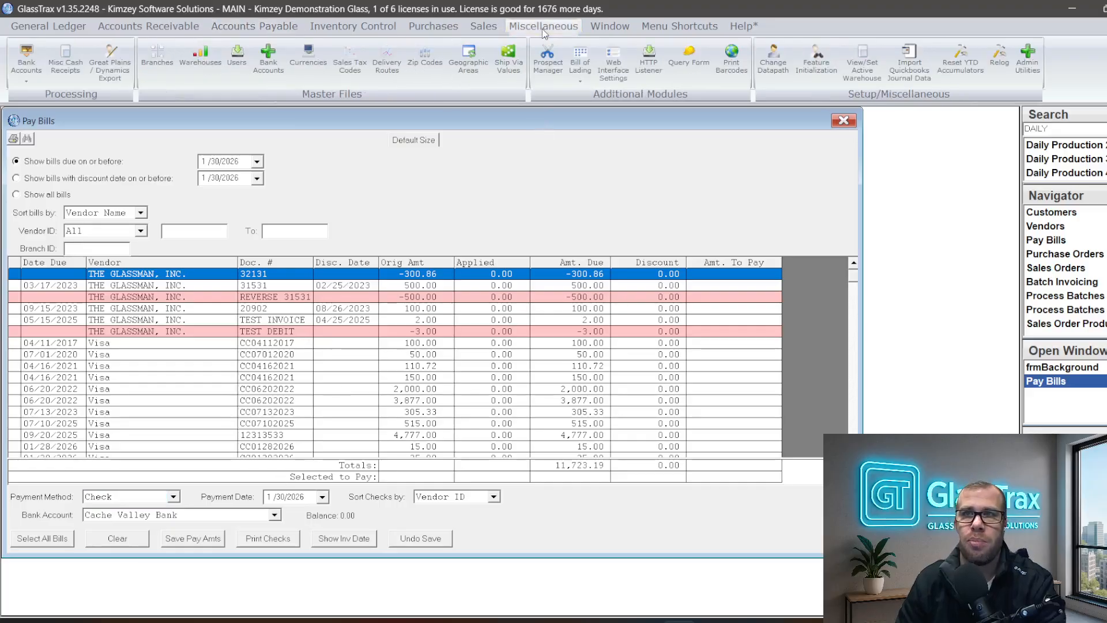
{"action": "left_click", "coordinate": [816, 62]}
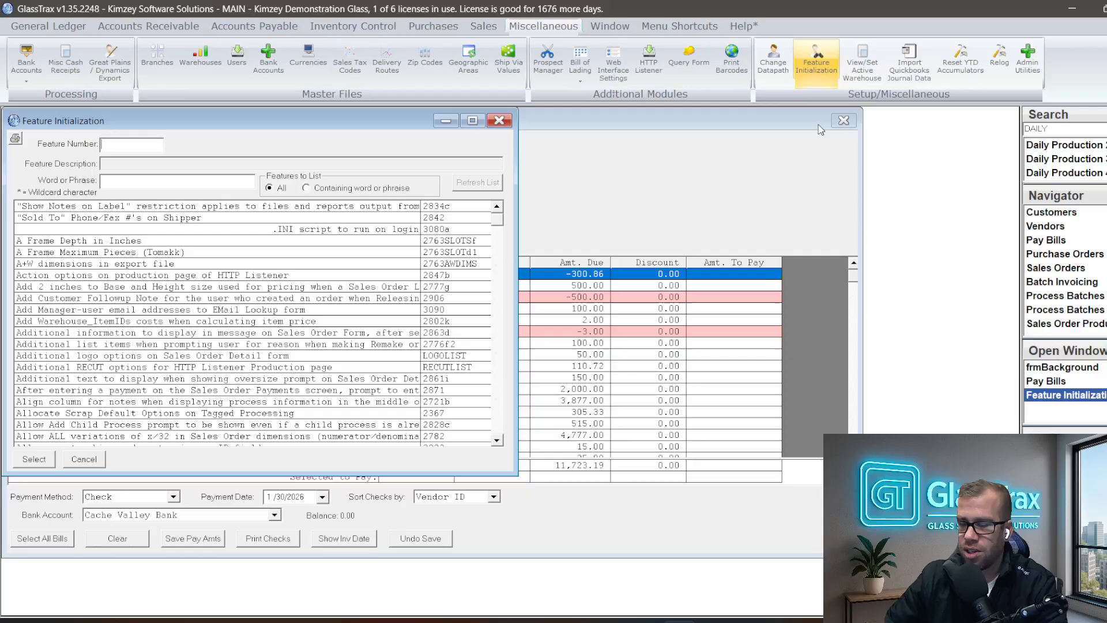
{"action": "type", "text": "2221"}
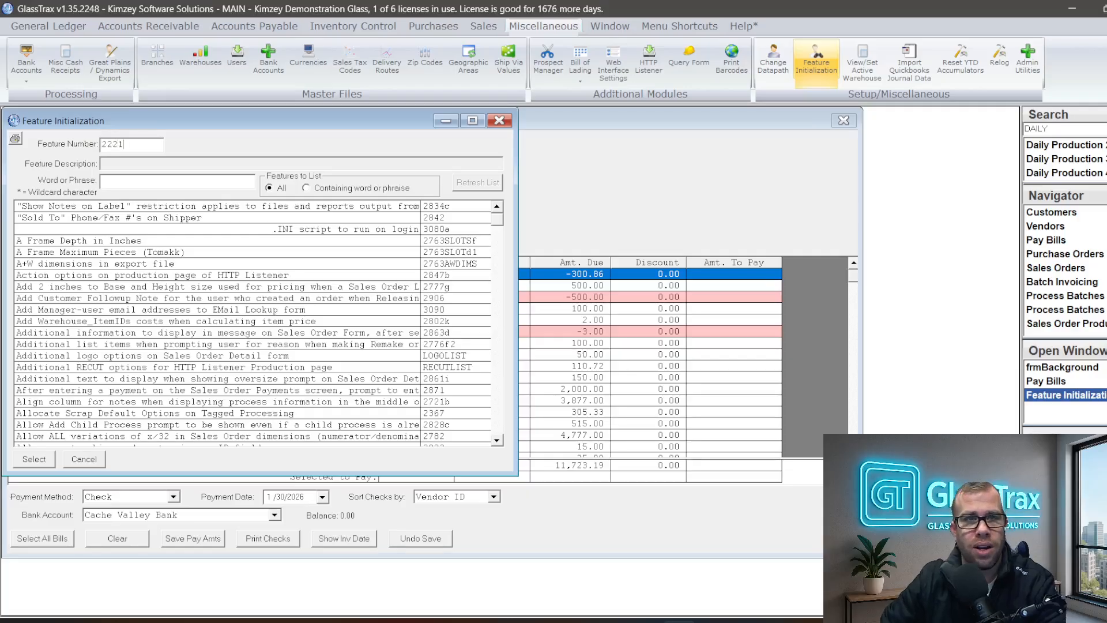
{"action": "key", "text": "Return"}
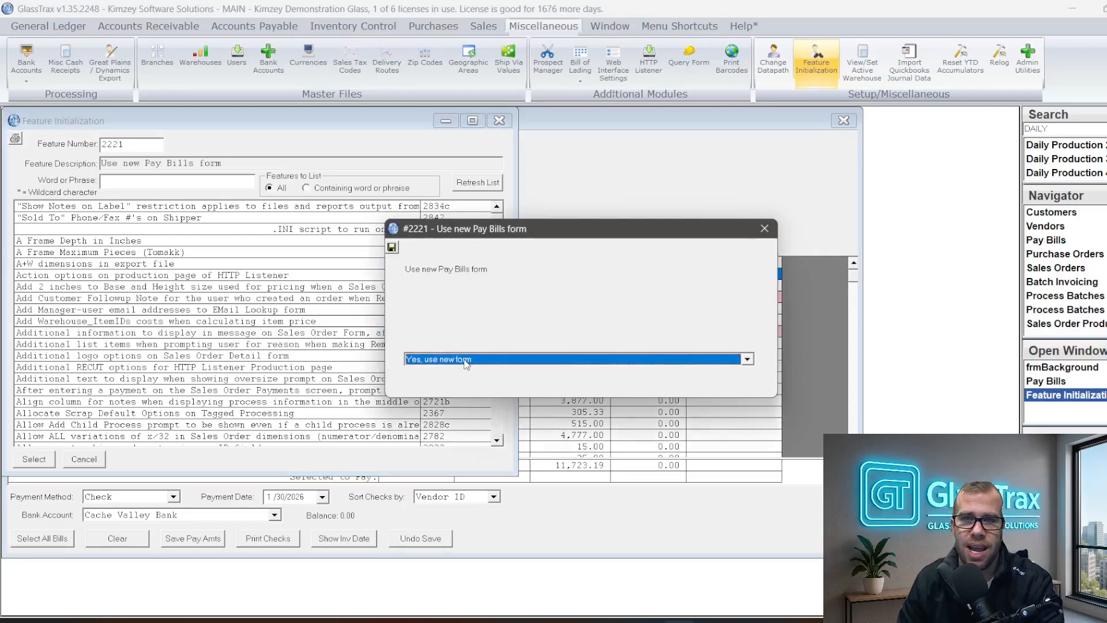
{"action": "left_click", "coordinate": [765, 229]}
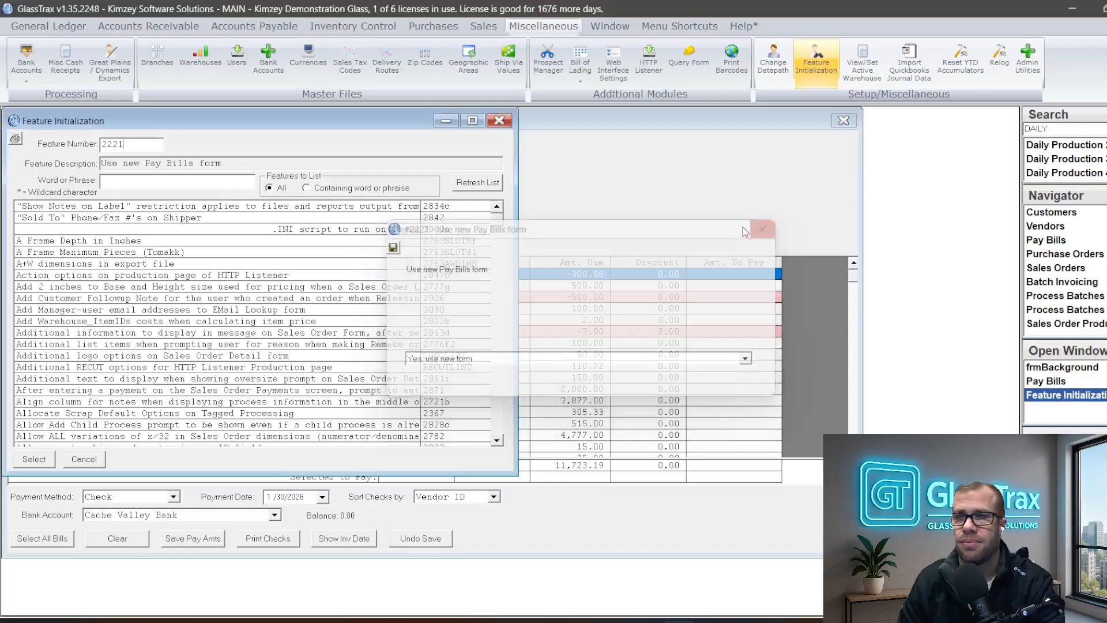
{"action": "left_click", "coordinate": [499, 120]}
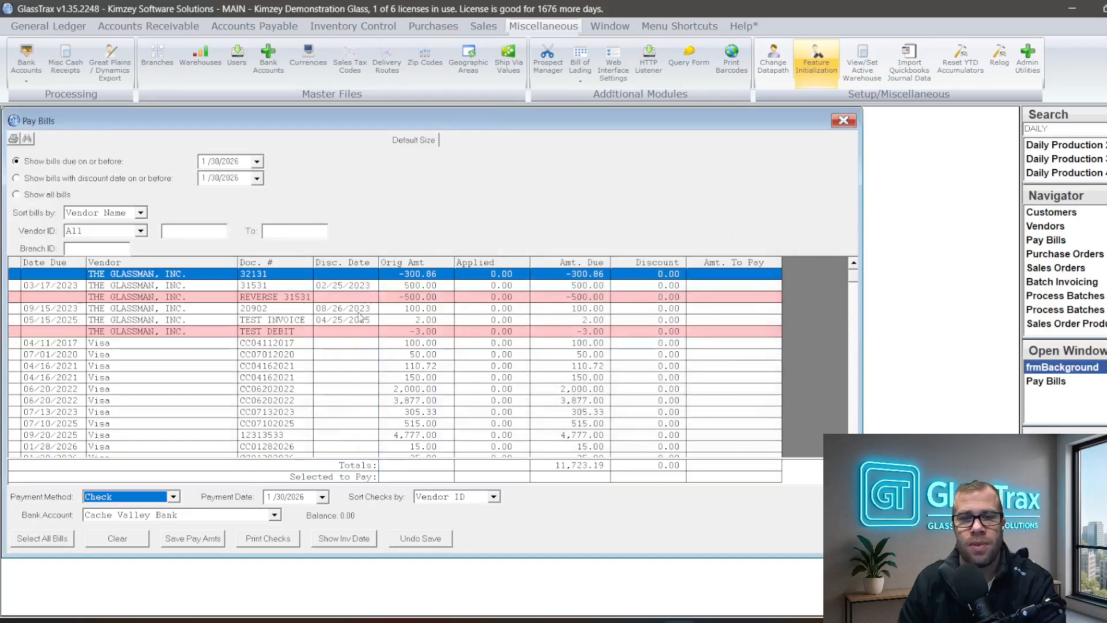
Show all bills in the list and select the 25.00 Visa bill due 01/28/2026
{"action": "left_click", "coordinate": [48, 196]}
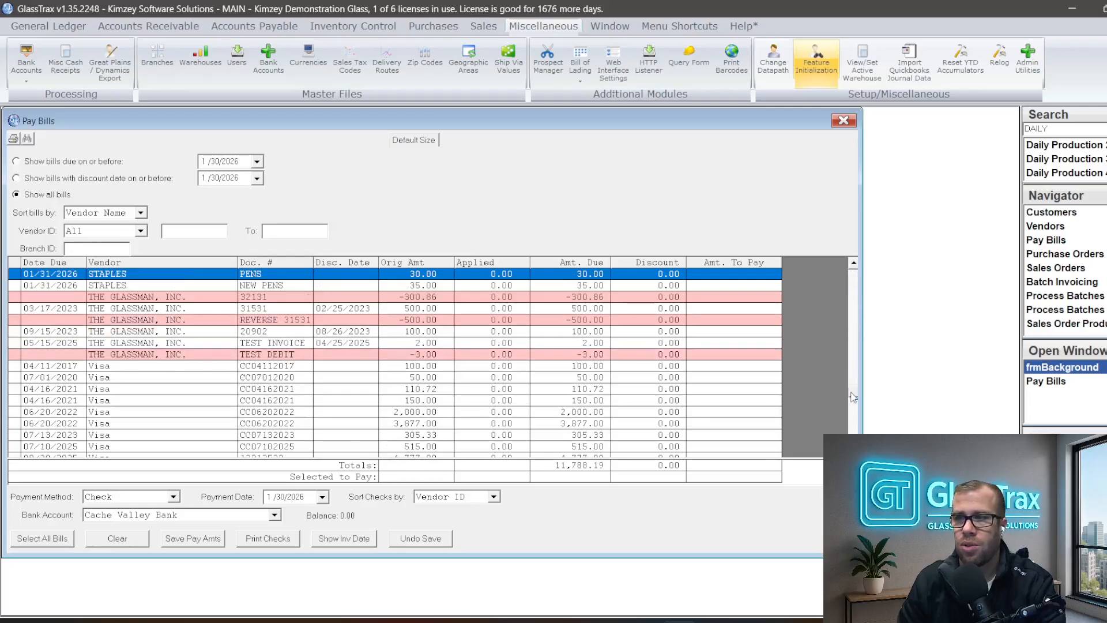
{"action": "scroll", "coordinate": [853, 397], "scroll_direction": "down", "scroll_amount": 1}
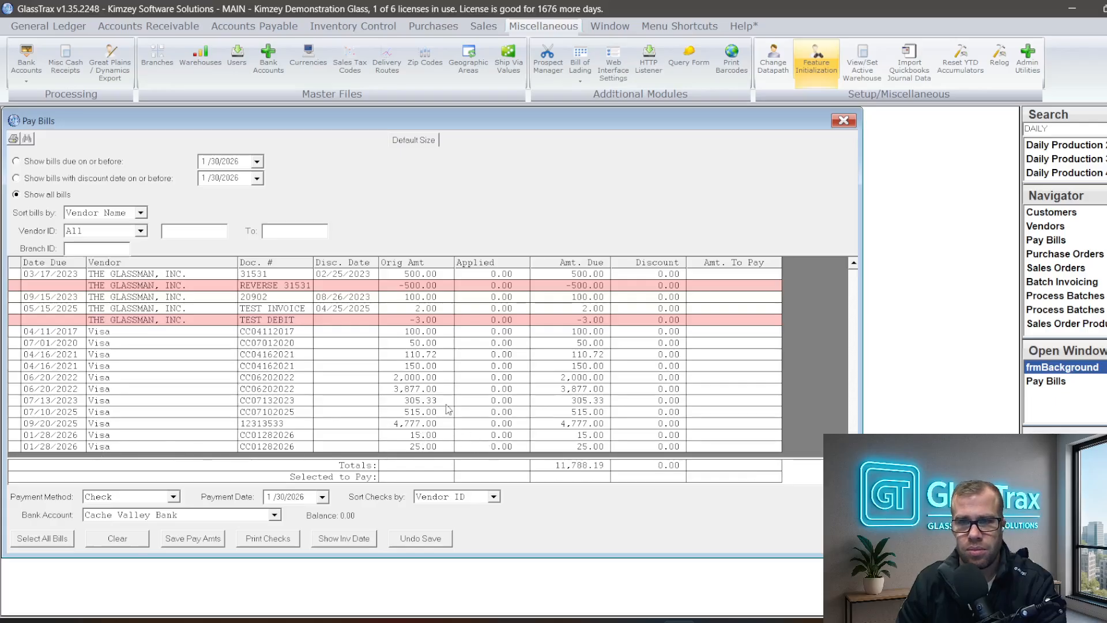
{"action": "left_click", "coordinate": [570, 447]}
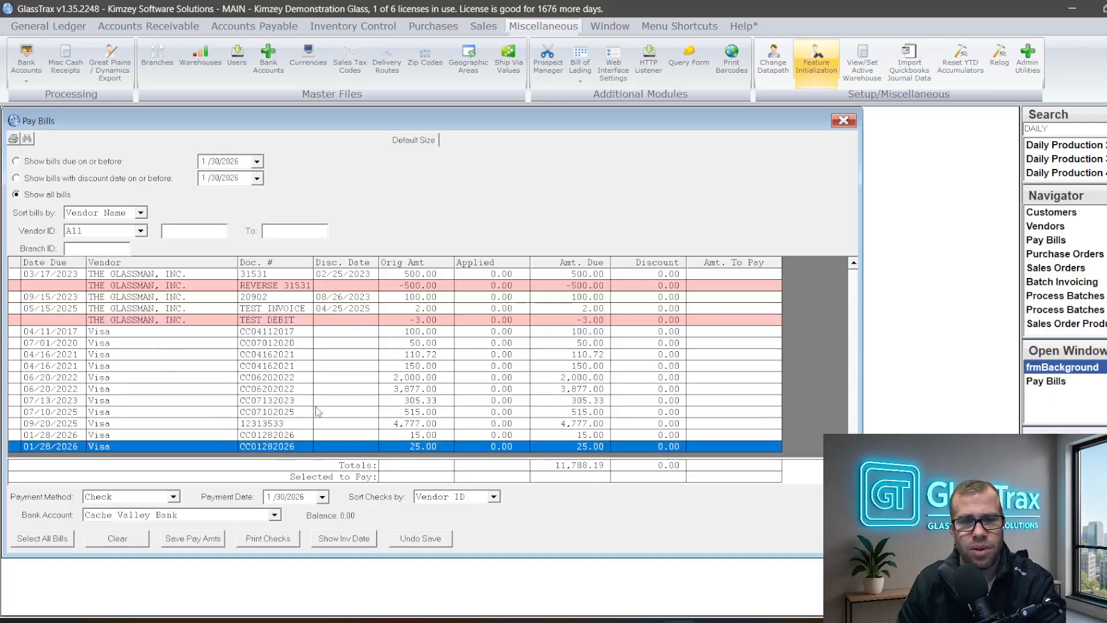
Mark the STAPLES bill with document NEW PENS for payment in full in the bill list
{"action": "left_click", "coordinate": [854, 264]}
{"action": "left_click", "coordinate": [854, 264]}
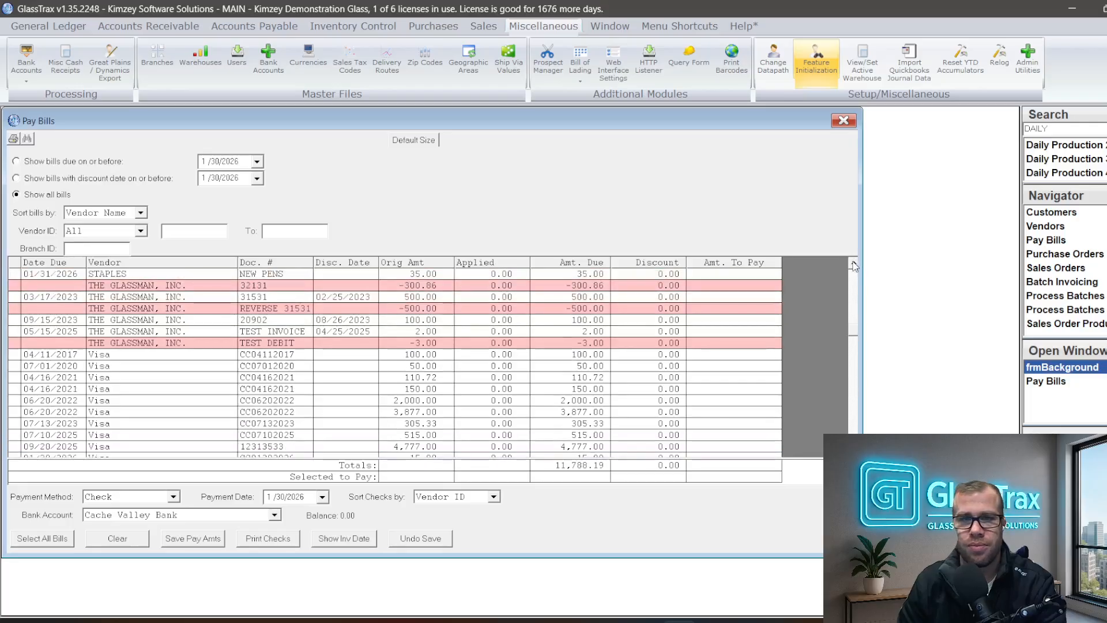
{"action": "left_click", "coordinate": [854, 263]}
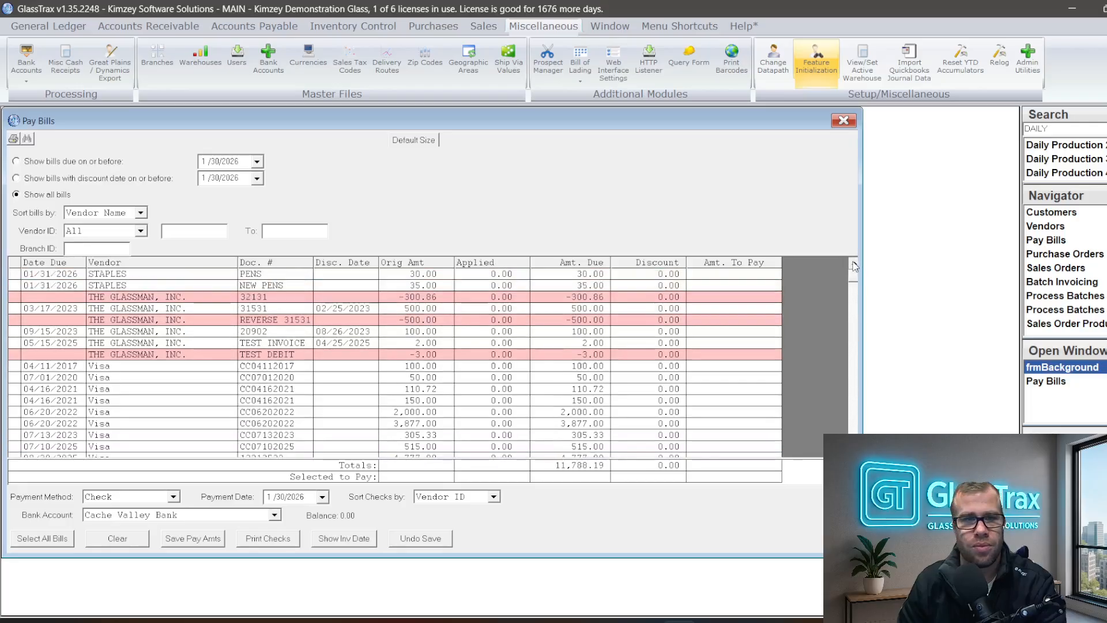
{"action": "left_click", "coordinate": [412, 290]}
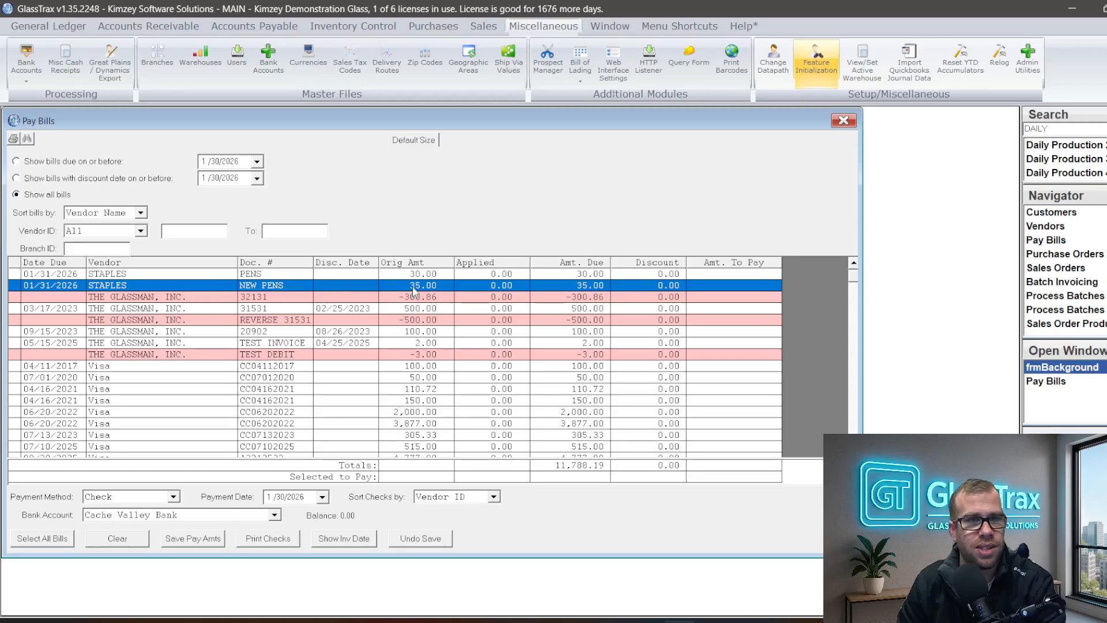
{"action": "double_click", "coordinate": [413, 289]}
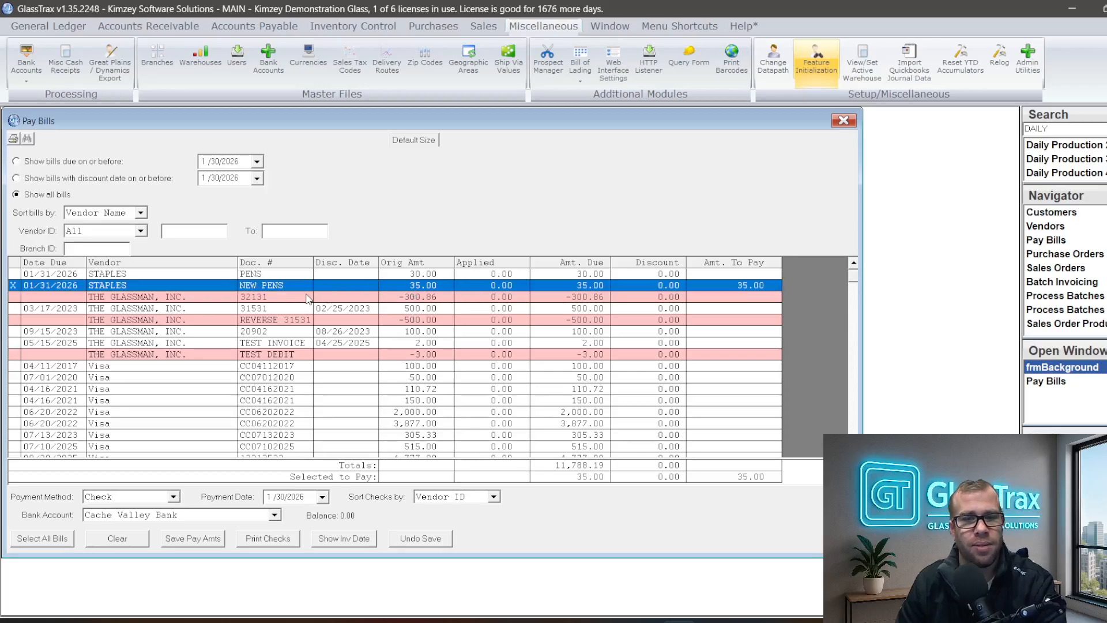
Pay the marked STAPLES bill using the Credit Card payment method and the Visa card
{"action": "left_click", "coordinate": [175, 497]}
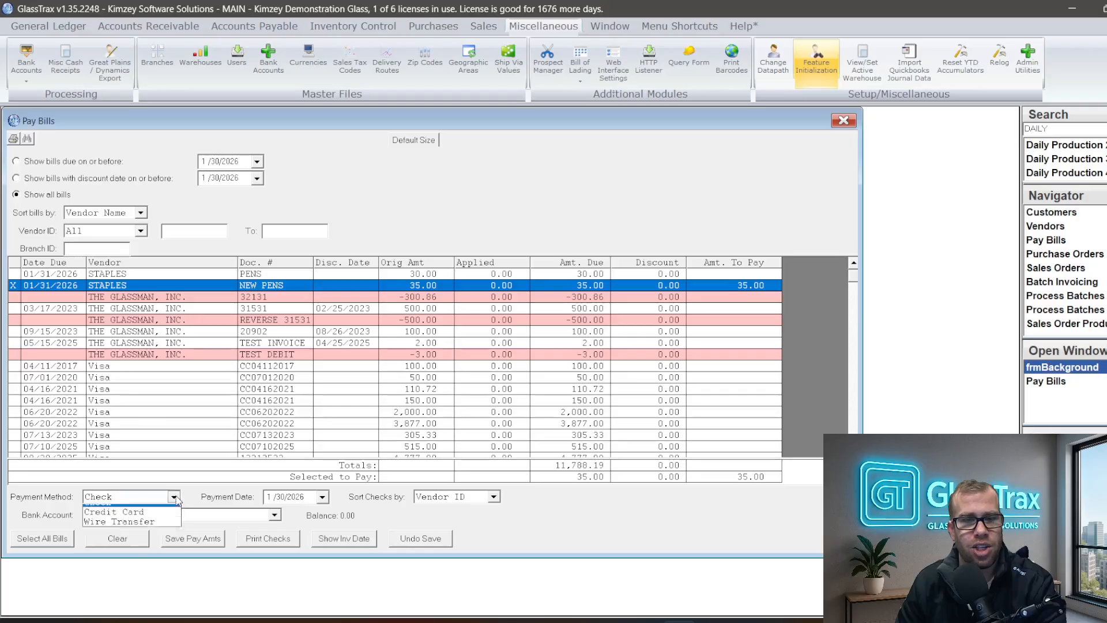
{"action": "left_click", "coordinate": [114, 512]}
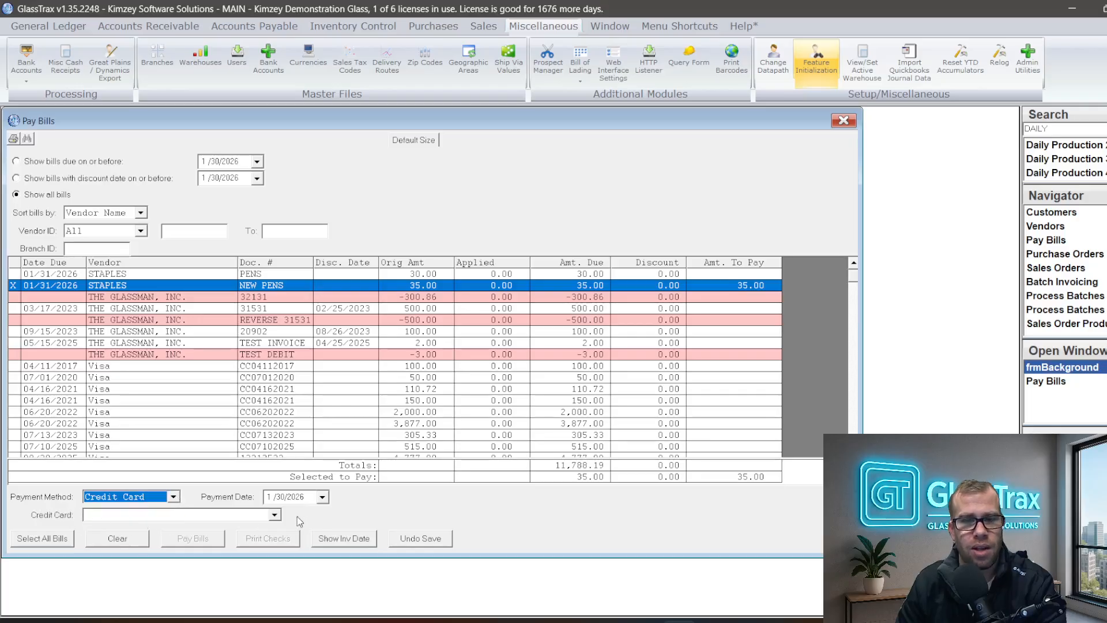
{"action": "left_click", "coordinate": [275, 515]}
{"action": "left_click", "coordinate": [190, 526]}
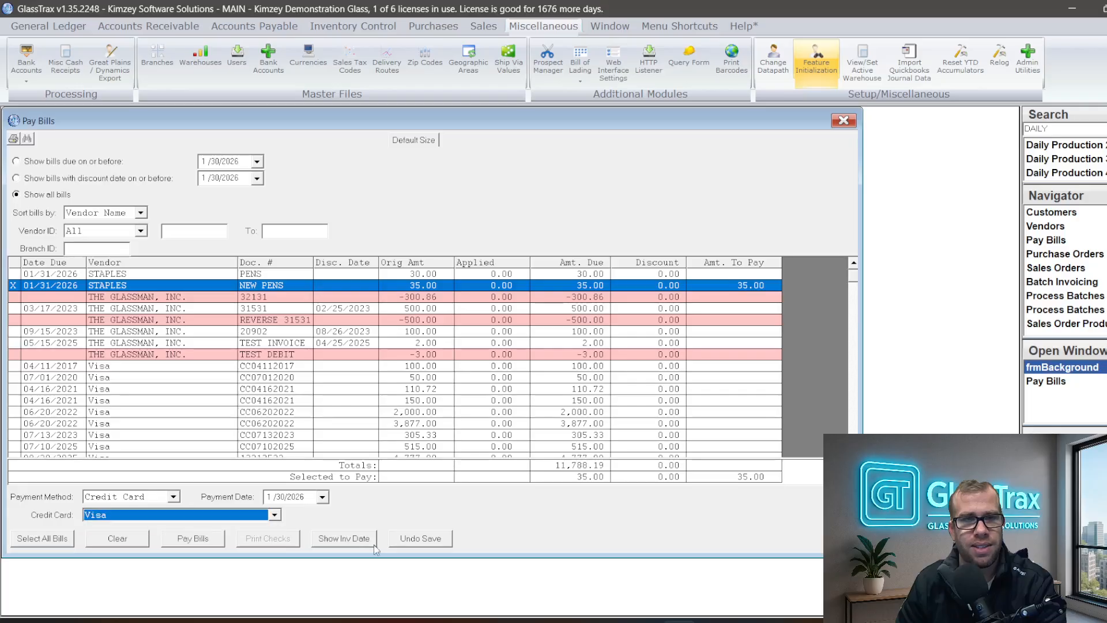
{"action": "left_click", "coordinate": [199, 538]}
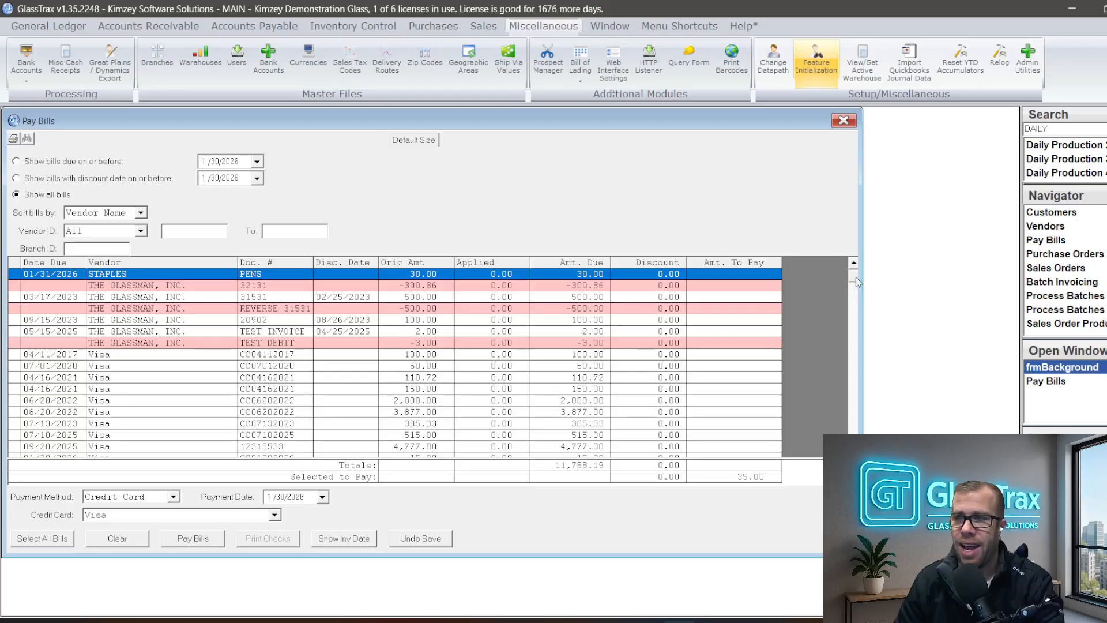
Review the Visa bills in the list and select the one due 01/30/2026, document CC01302026
{"action": "scroll", "coordinate": [173, 464], "scroll_direction": "down", "scroll_amount": 1}
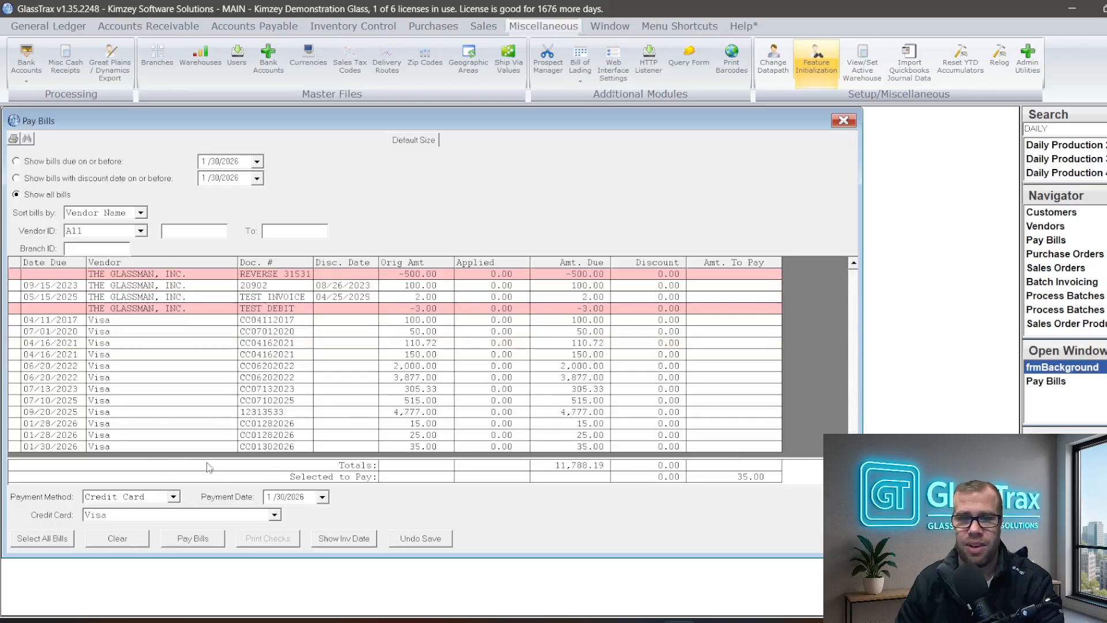
{"action": "left_click", "coordinate": [384, 448]}
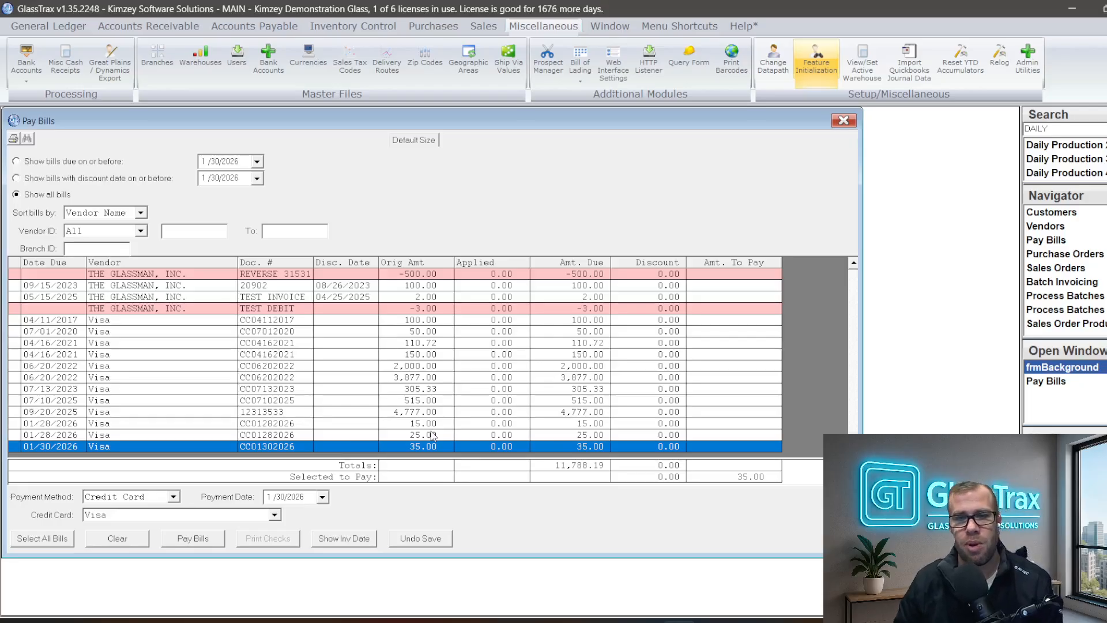
{"action": "left_click_drag", "start_coordinate": [133, 319], "coordinate": [443, 453]}
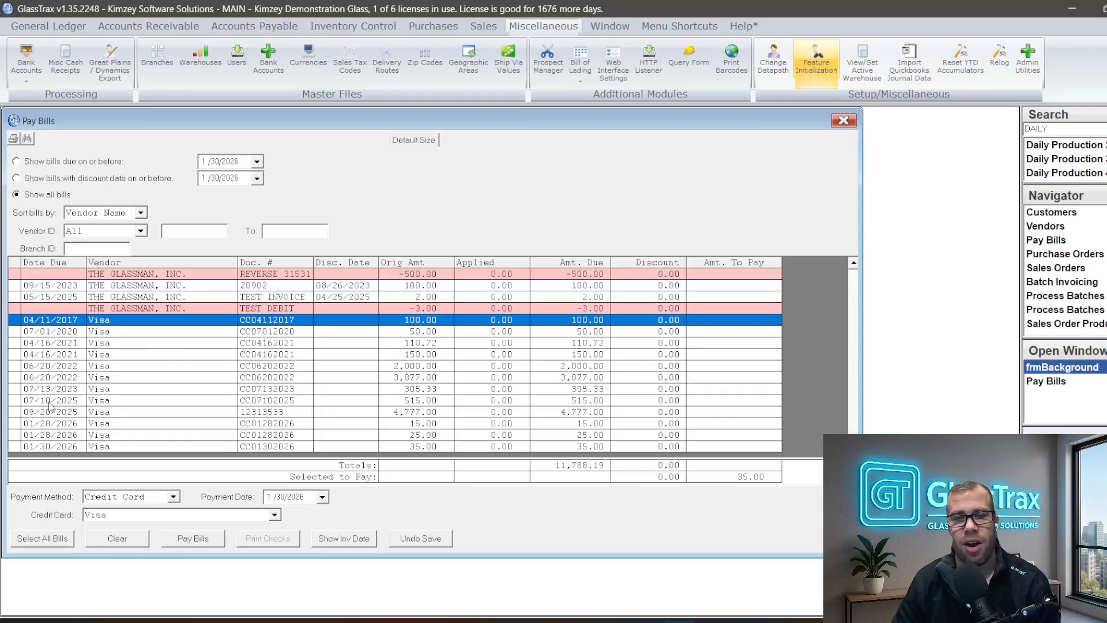
{"action": "left_click", "coordinate": [269, 447]}
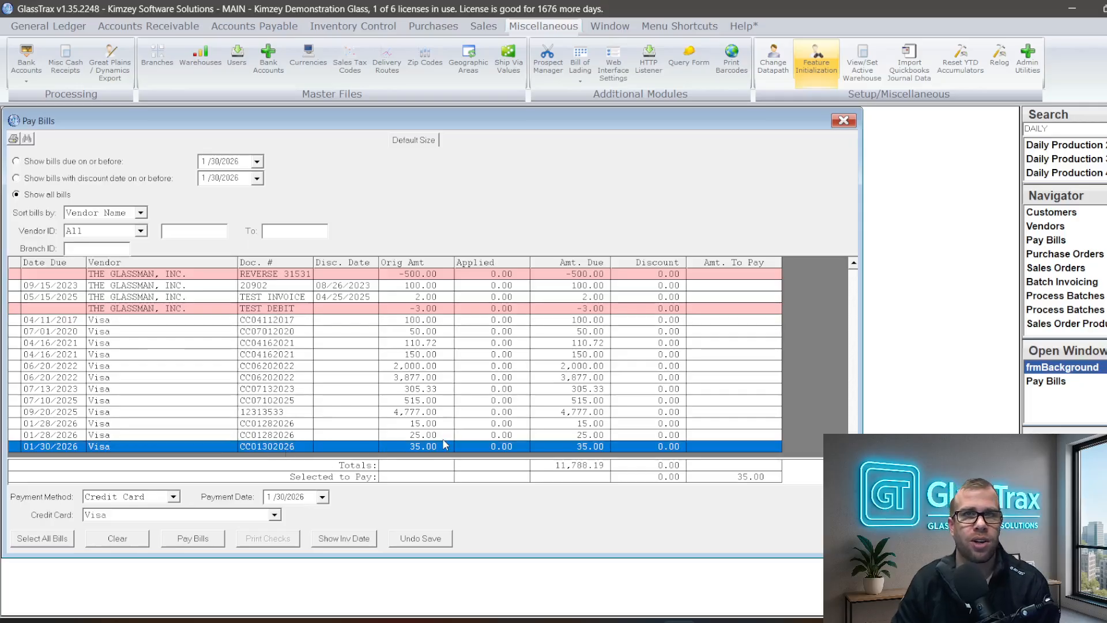